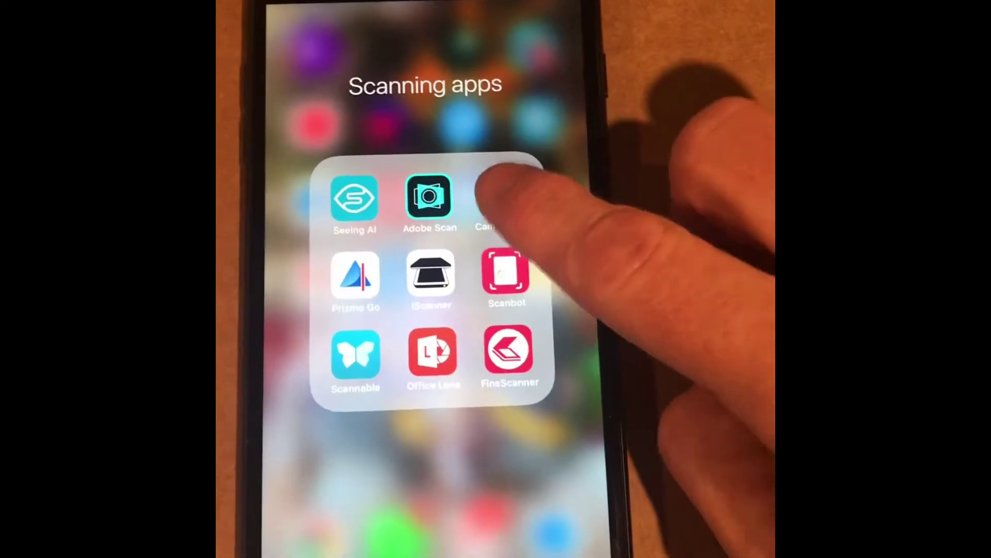
Launch CamScanner from the Scanning apps folder to reach its single-mode camera.
left_click(505, 200)
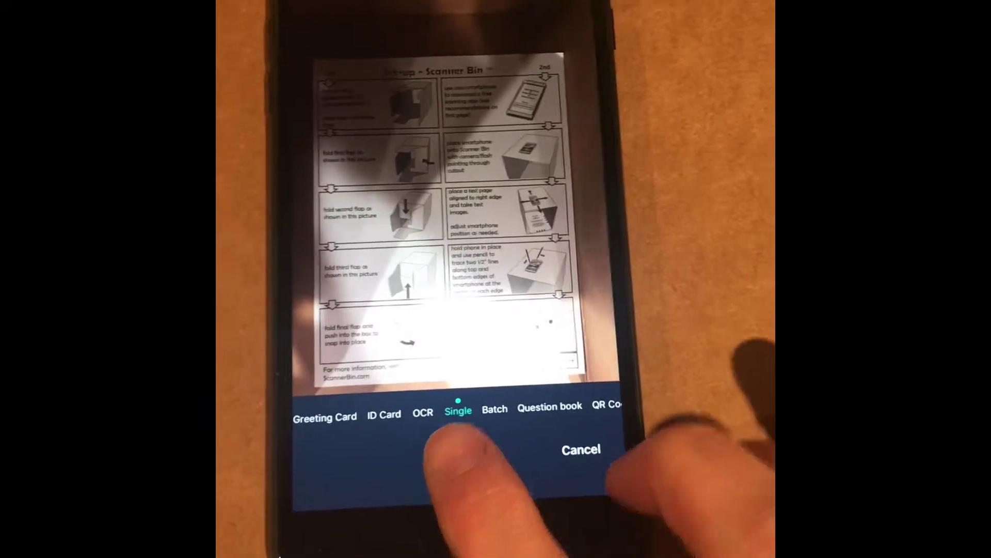
Capture the Scanner Bin sheet and pull the crop's top edge down to the page top.
left_click(436, 443)
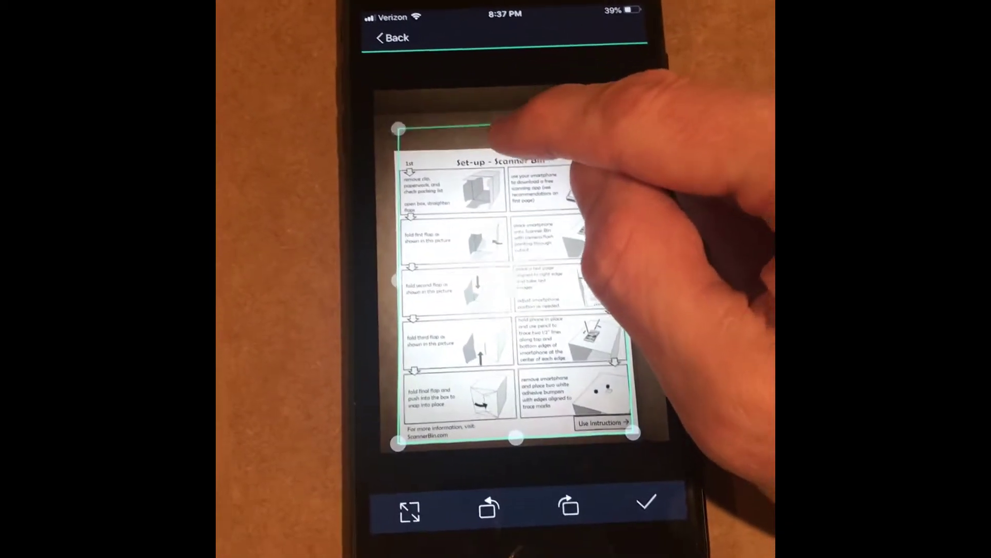
left_click_drag(496, 122, 496, 166)
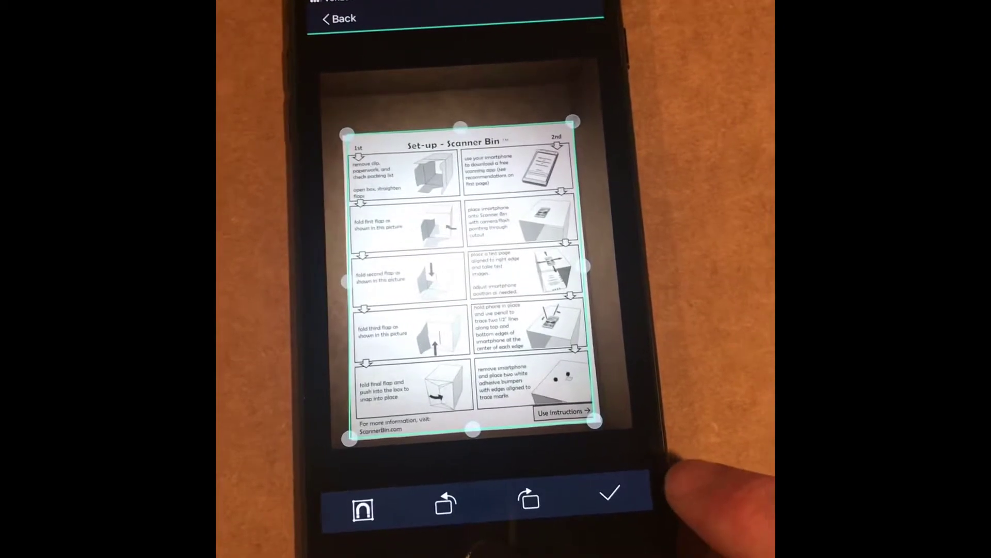
Confirm the crop, preview the B&W, Grayscale and B&W 2 filters, then apply Magic Color.
left_click(627, 493)
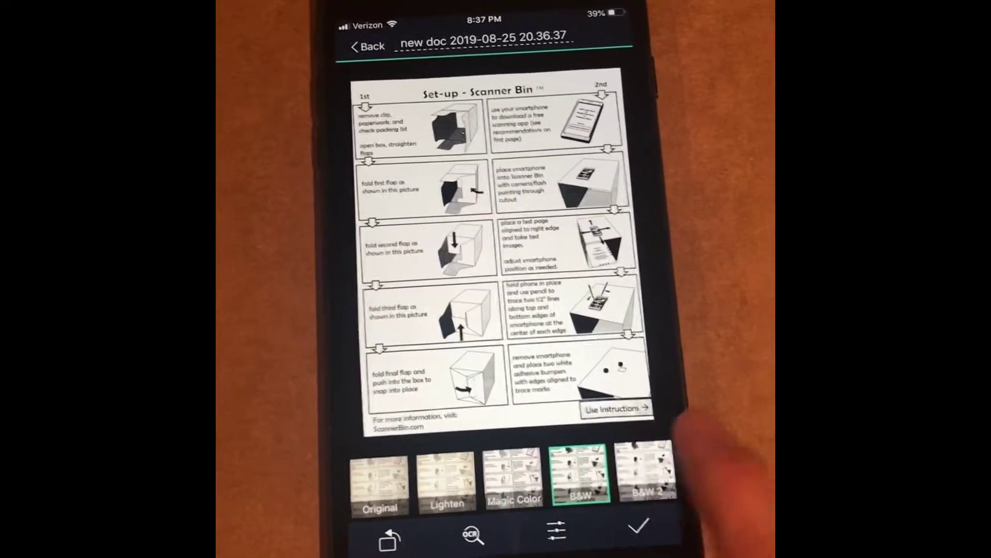
left_click(513, 480)
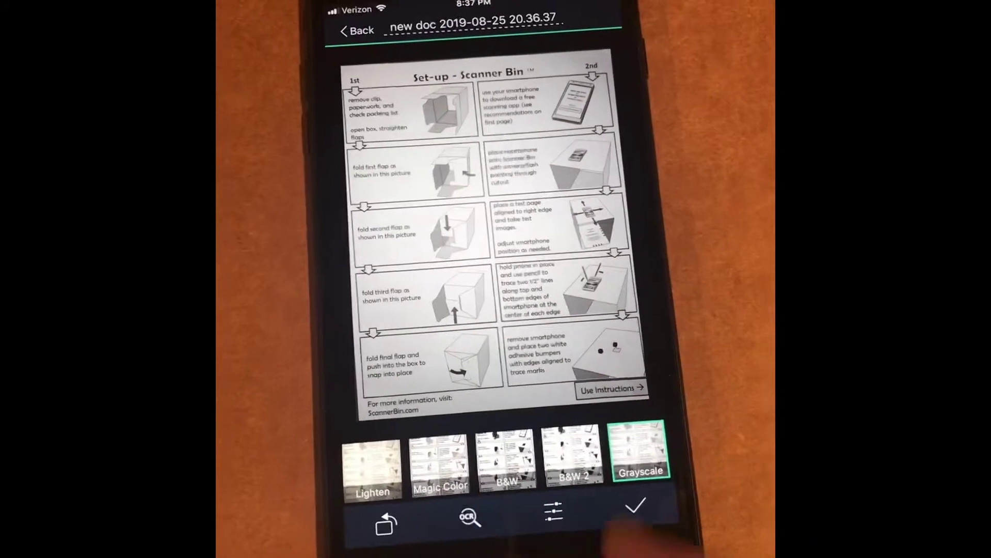
left_click(585, 469)
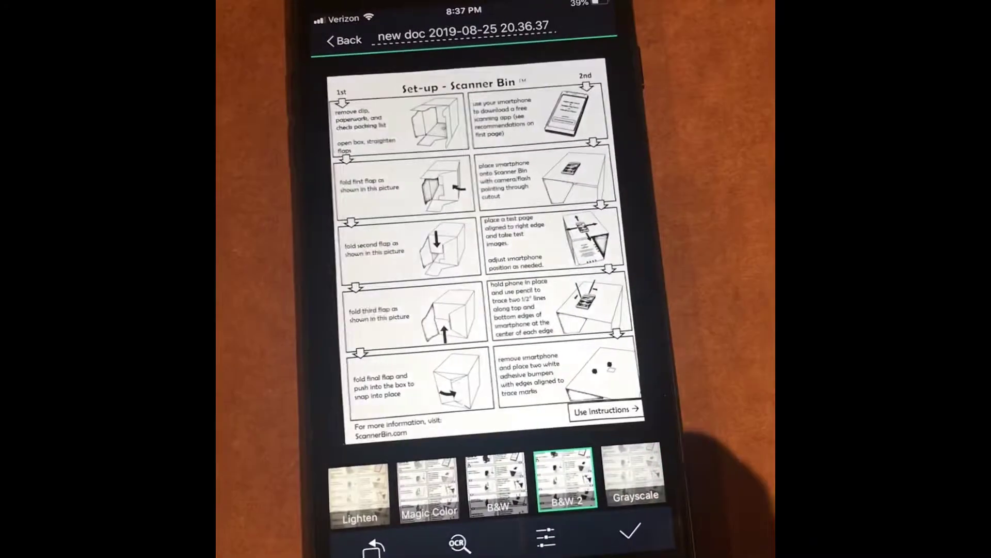
left_click(476, 472)
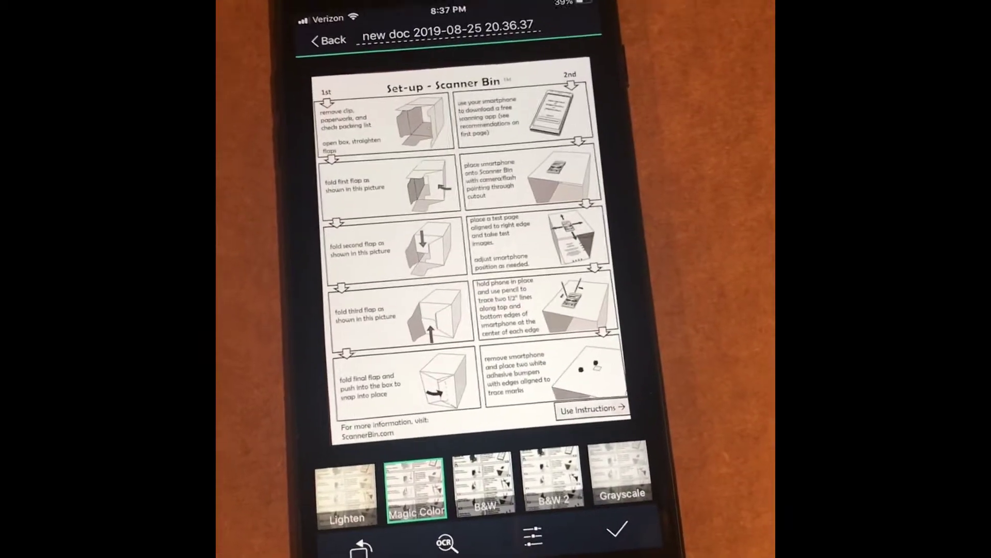
Save the Magic Color scan as a new document and view its page full-screen.
left_click(617, 530)
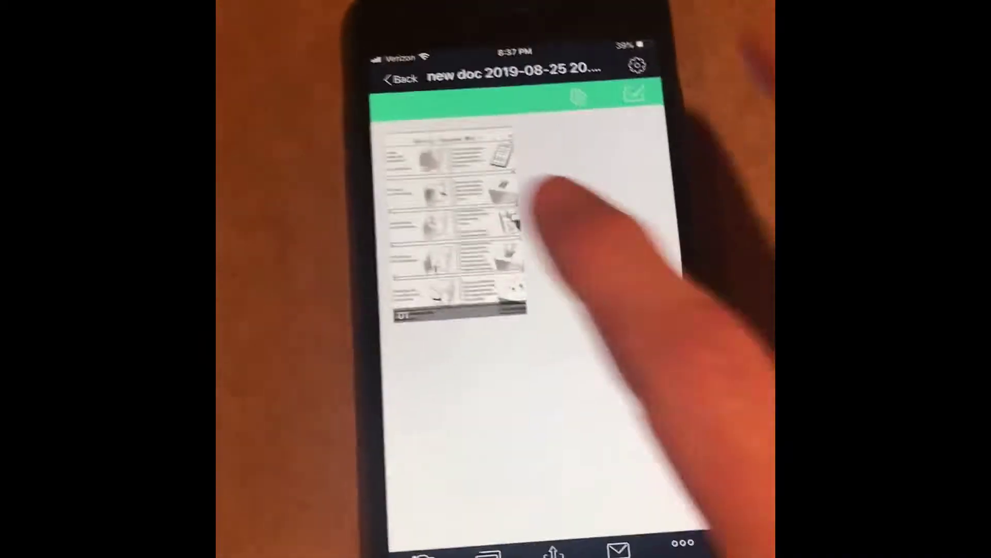
left_click(387, 182)
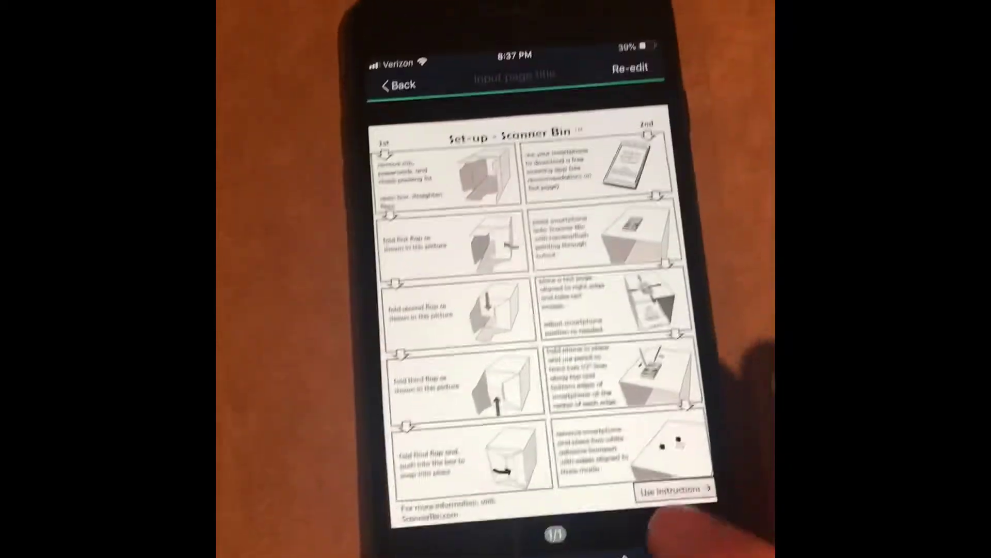
Check the JPG and PDF export options, then cancel without sharing.
left_click(626, 551)
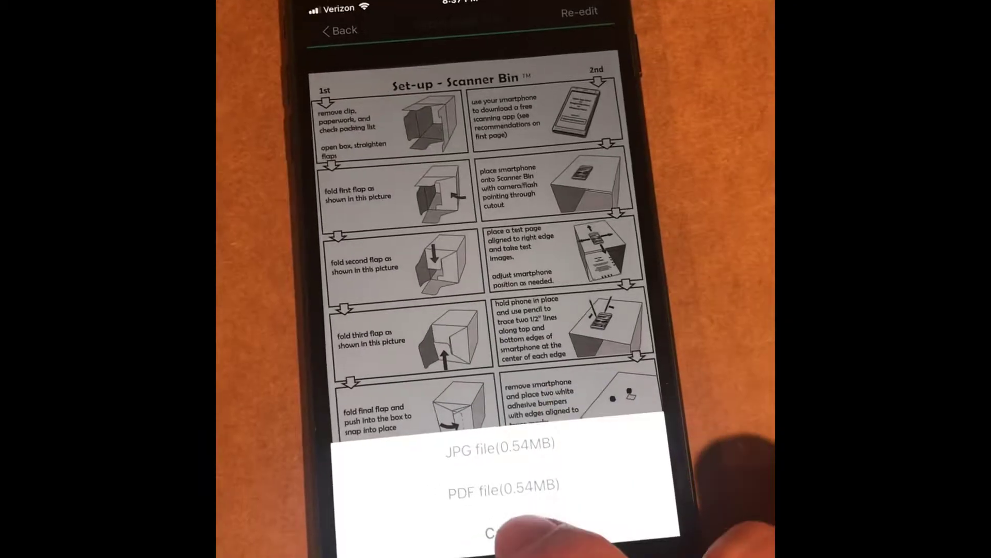
left_click(504, 526)
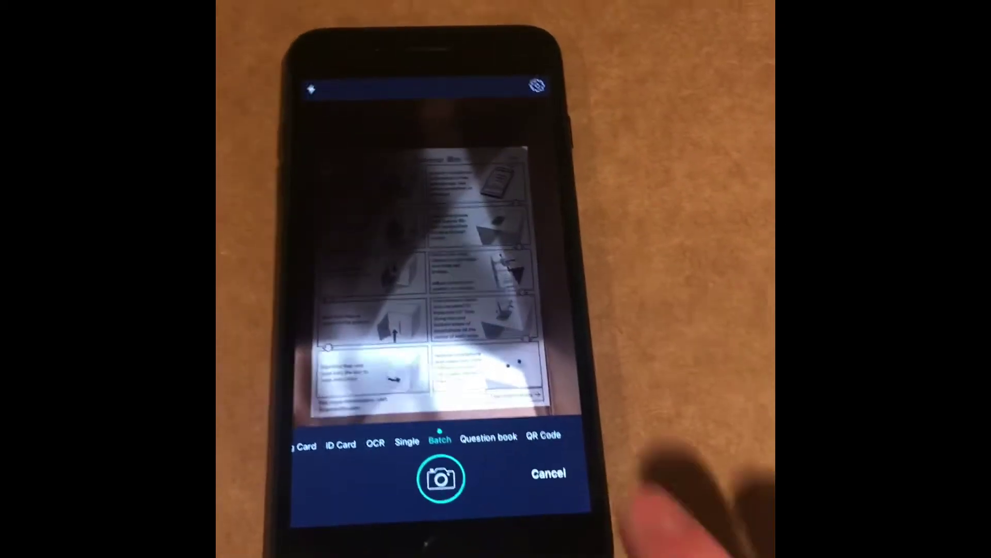
Batch-capture repeated shots of the Scanner Bin sheet as pages of one document.
left_click(456, 464)
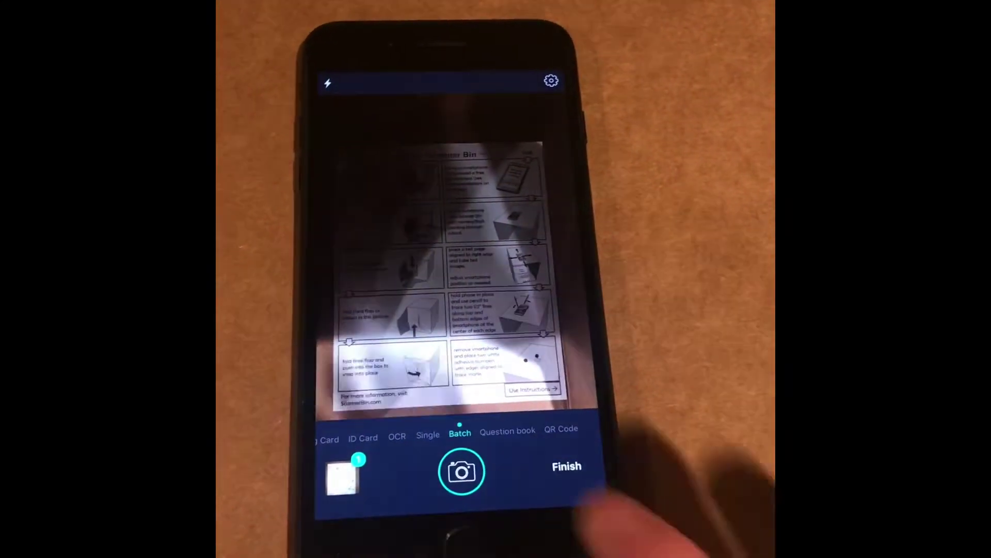
left_click(462, 470)
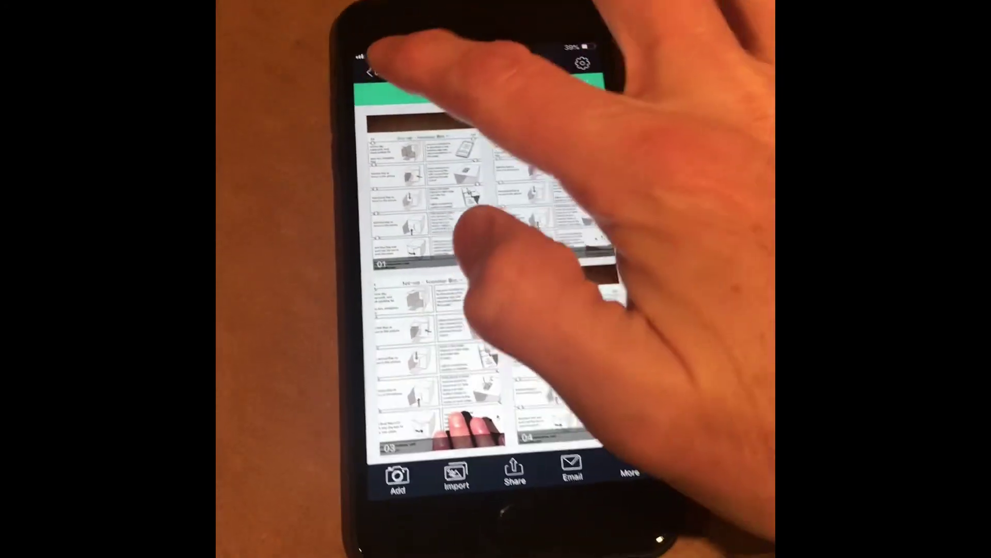
Return to All docs and reopen the scanner camera for a new capture.
left_click(375, 71)
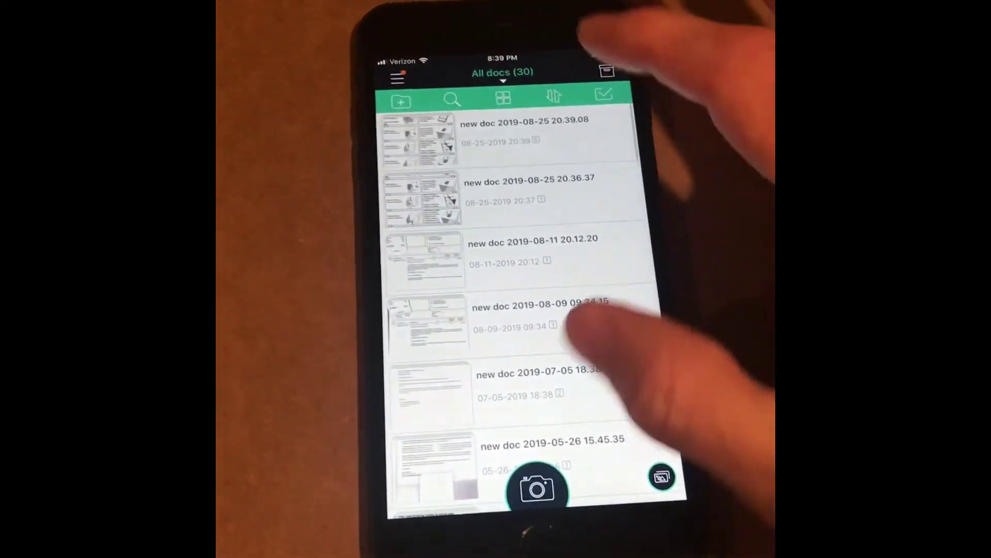
left_click(534, 483)
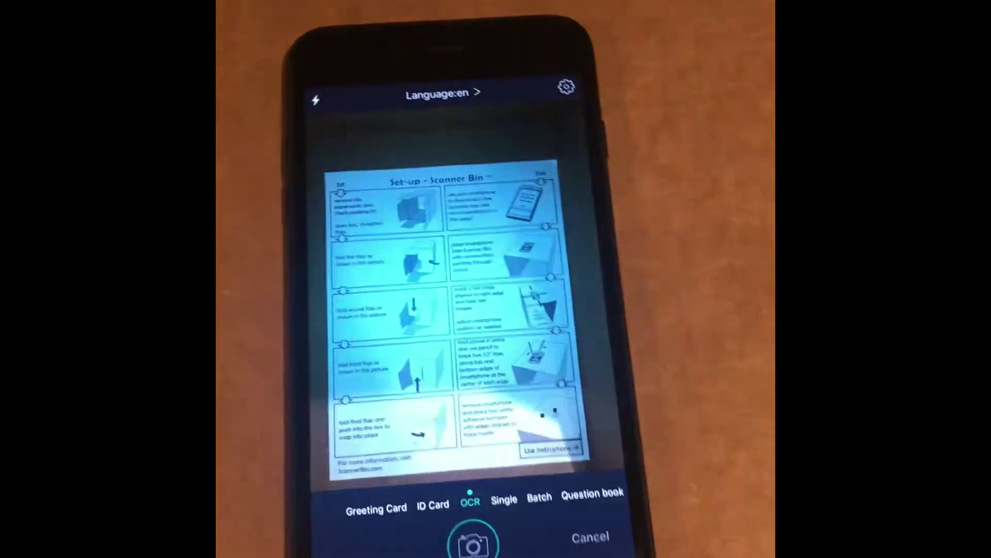
Capture the sheet in OCR mode and confirm the crop to begin text recognition.
left_click(472, 543)
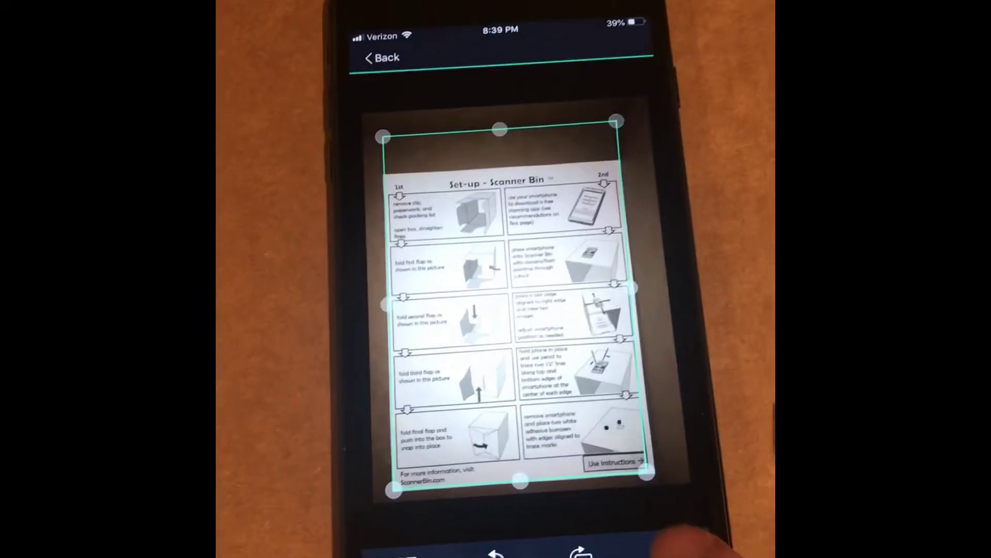
left_click(643, 550)
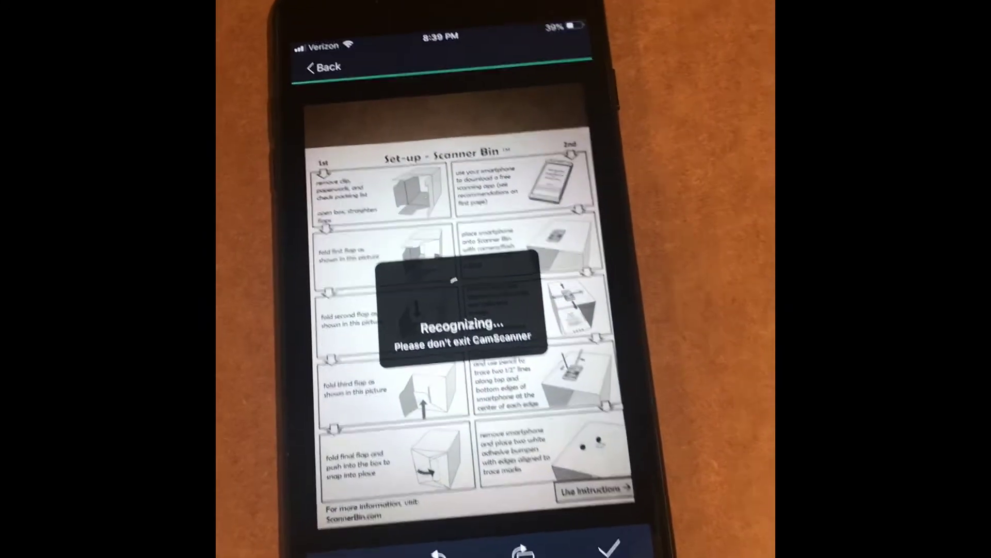